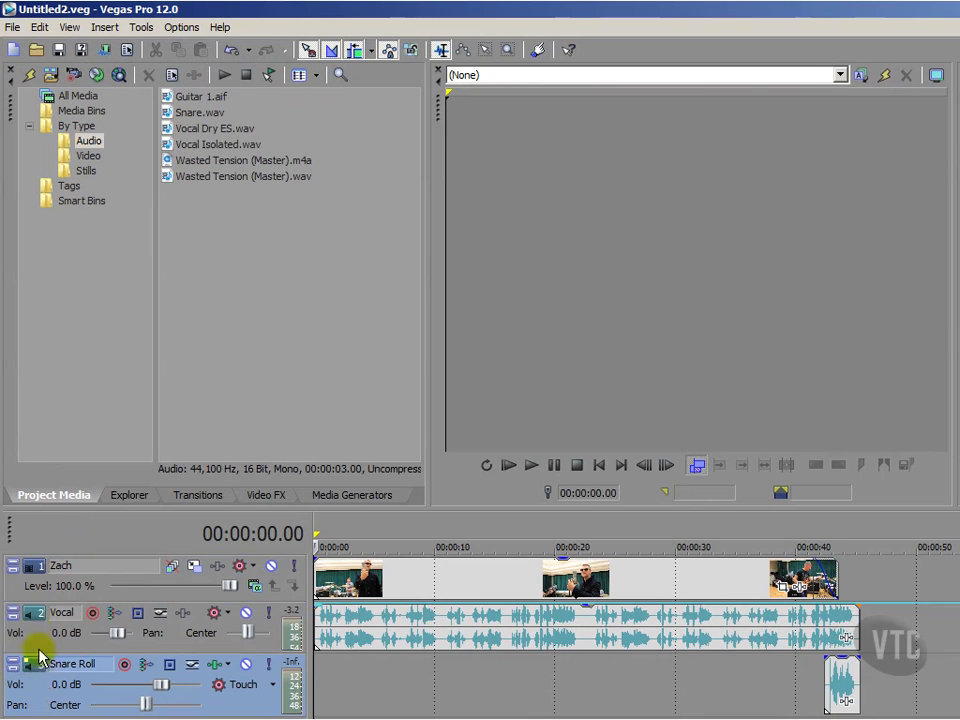
Select the video track and widen the track header area until all of its controls are fully visible
left_click(22, 587)
left_click(97, 423)
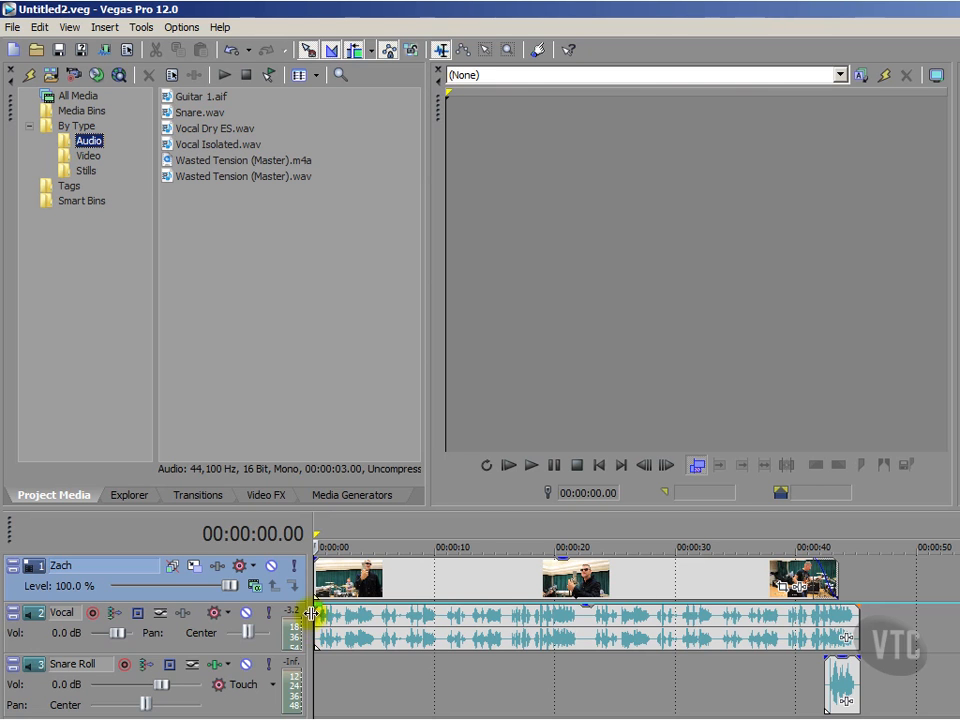
left_click_drag(310, 610, 425, 574)
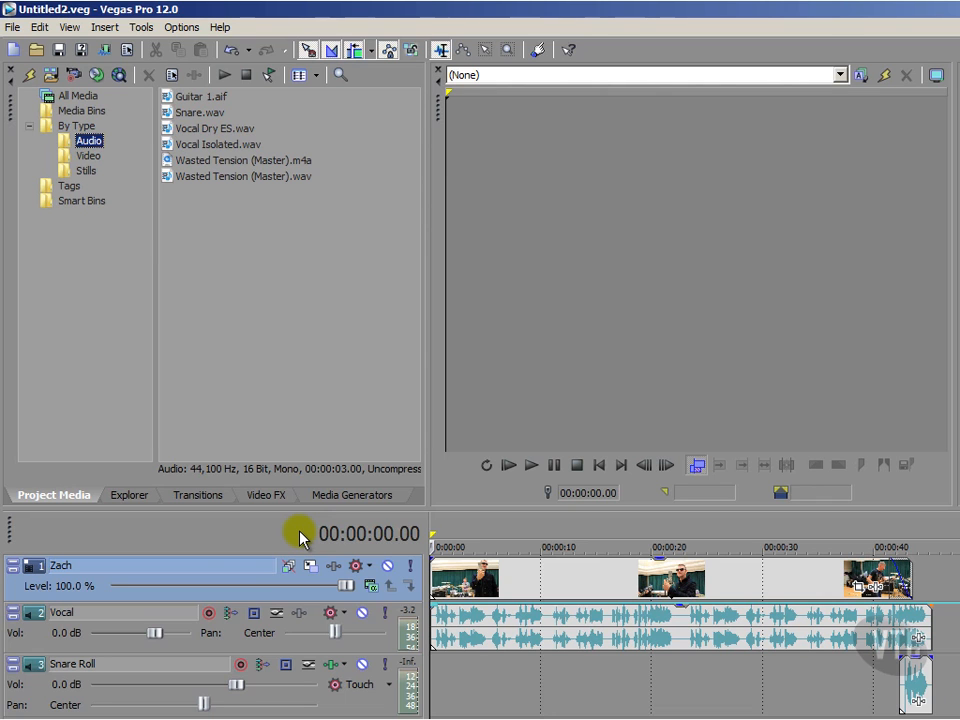
Mute the Vocal track and unmute it again
left_click(30, 633)
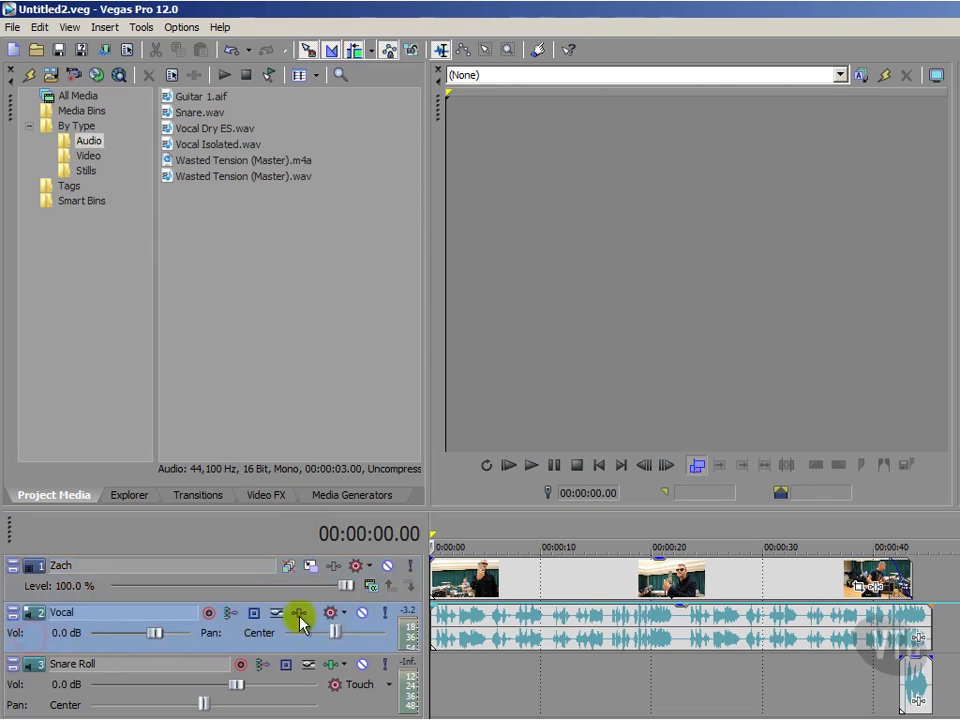
left_click(360, 613)
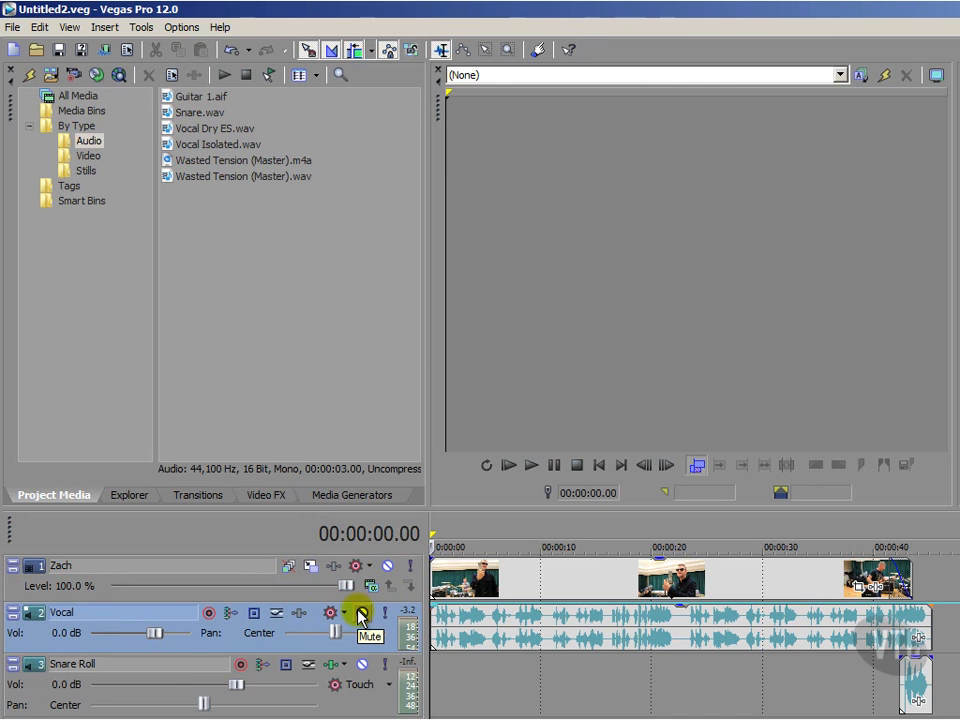
left_click(361, 613)
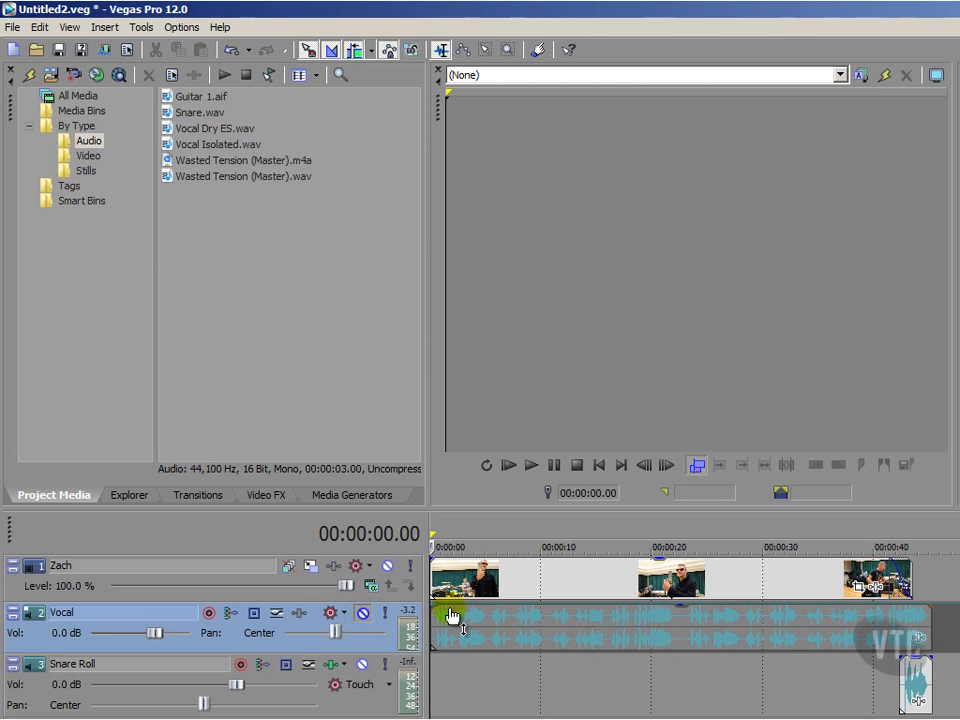
left_click(363, 614)
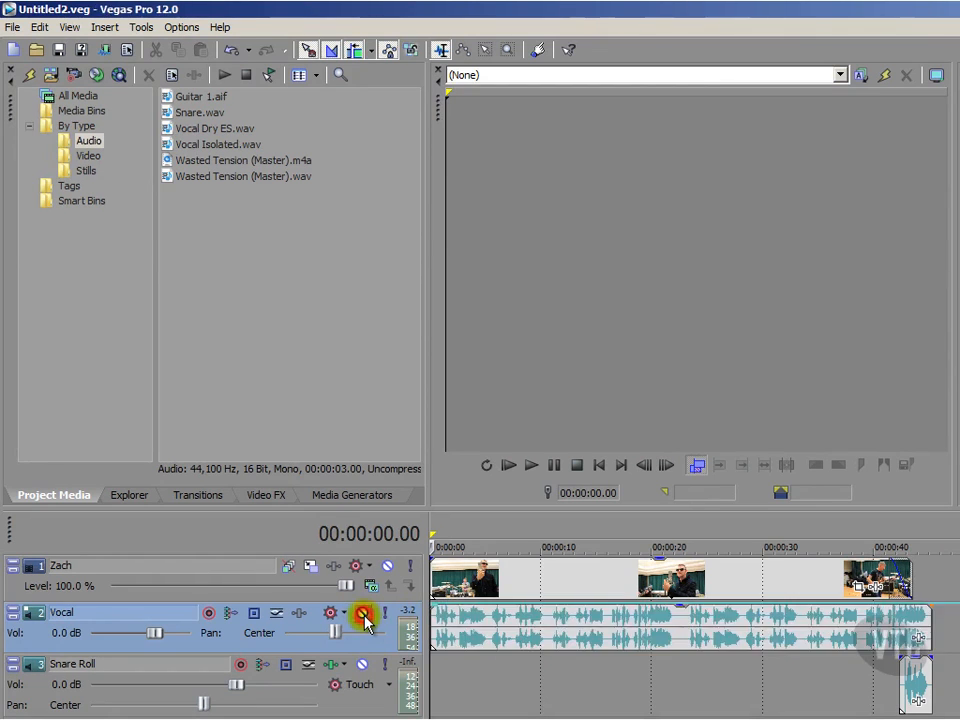
Try the solo and mute controls on the video track, switching each one on and back off
left_click(131, 595)
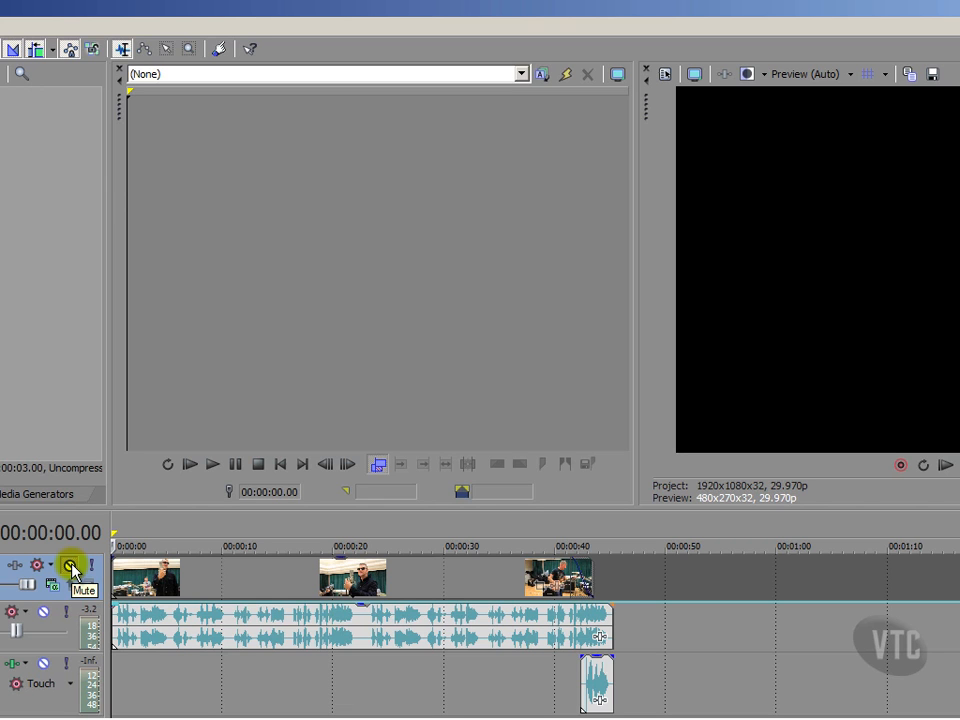
left_click(71, 567)
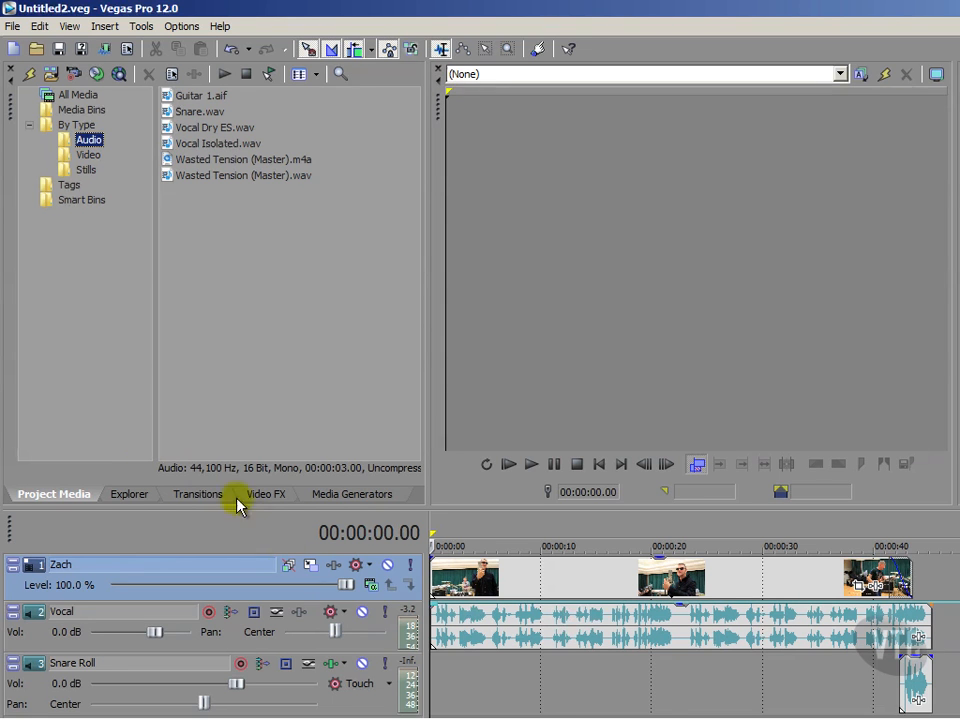
left_click(409, 568)
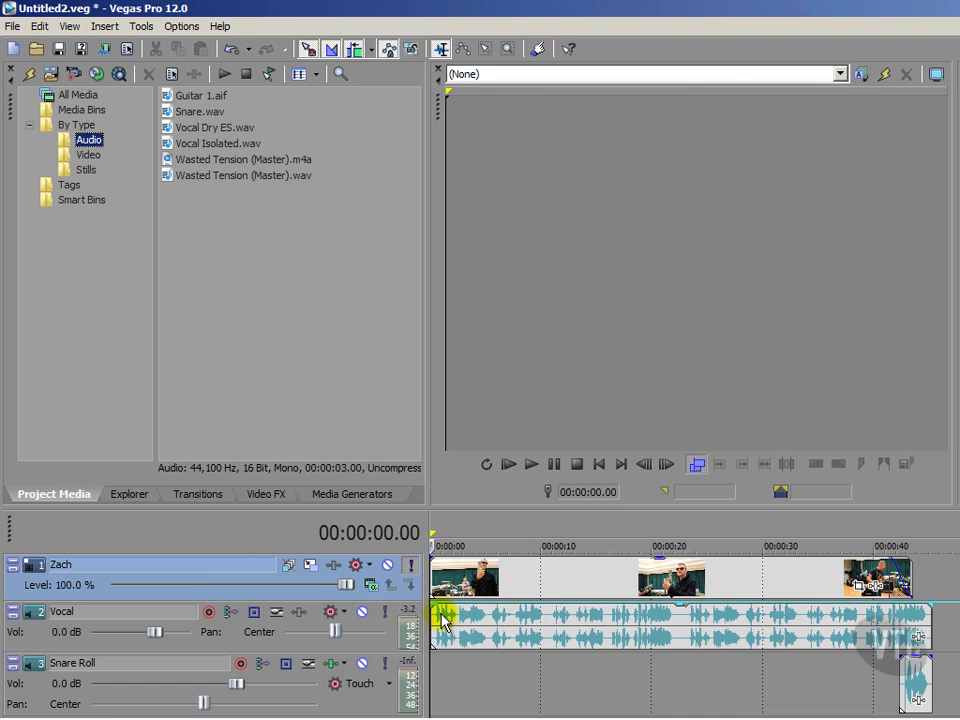
left_click(410, 568)
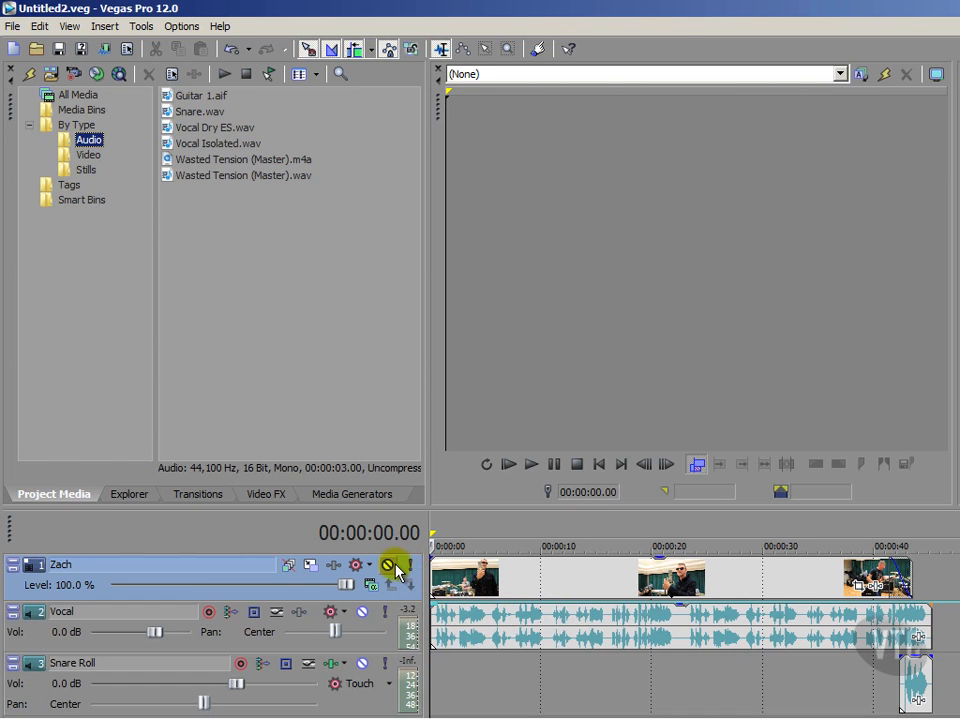
left_click(393, 566)
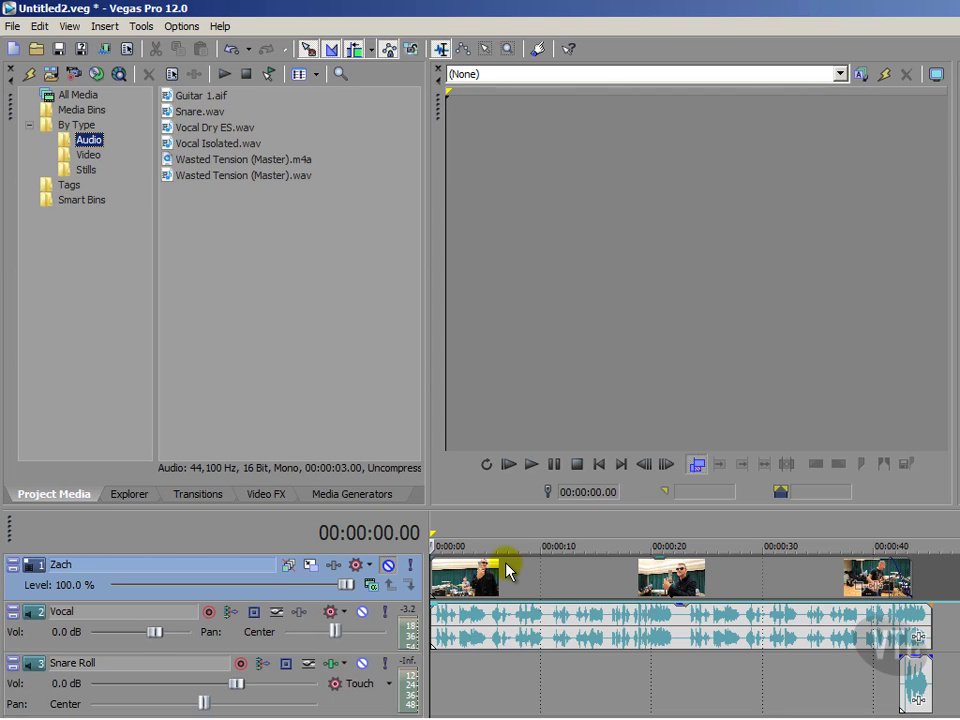
left_click(393, 566)
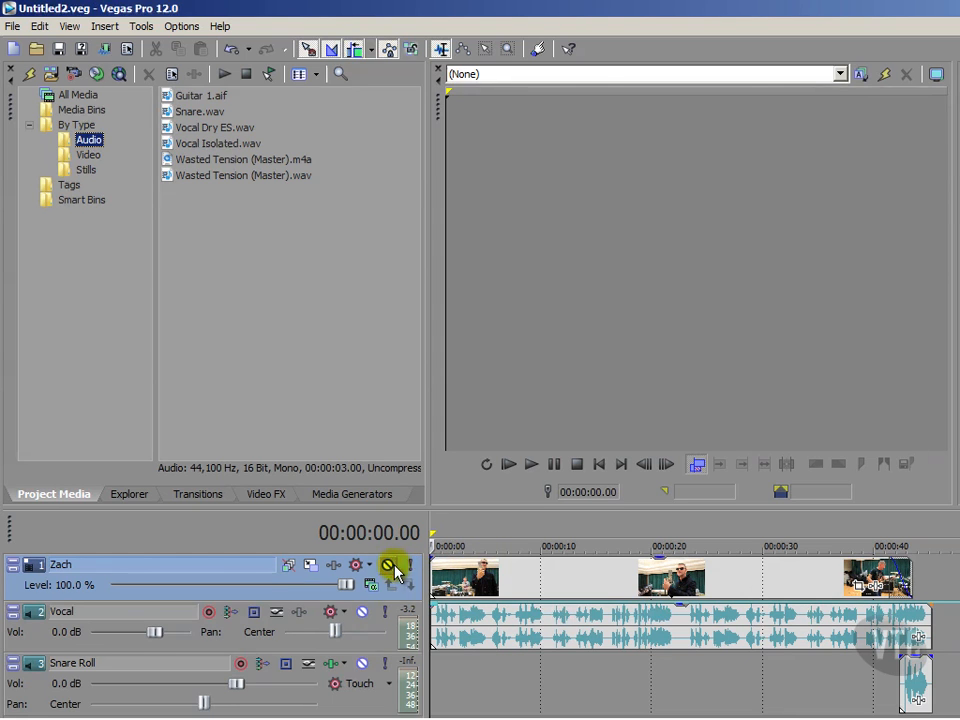
Solo the Vocal track and switch its solo off again
left_click(369, 640)
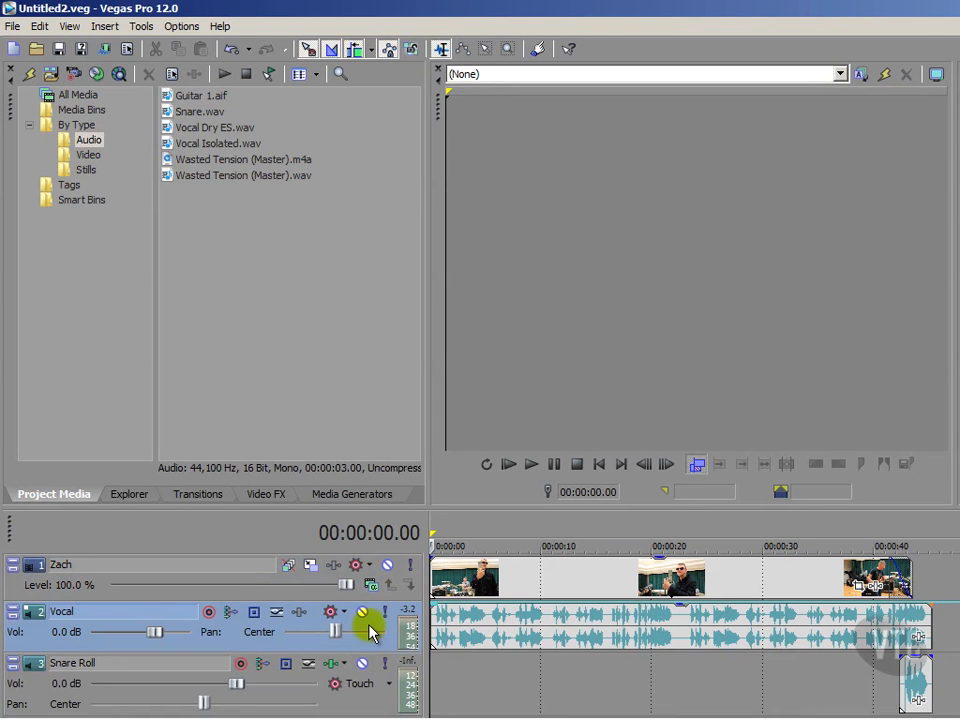
left_click(386, 613)
left_click(386, 613)
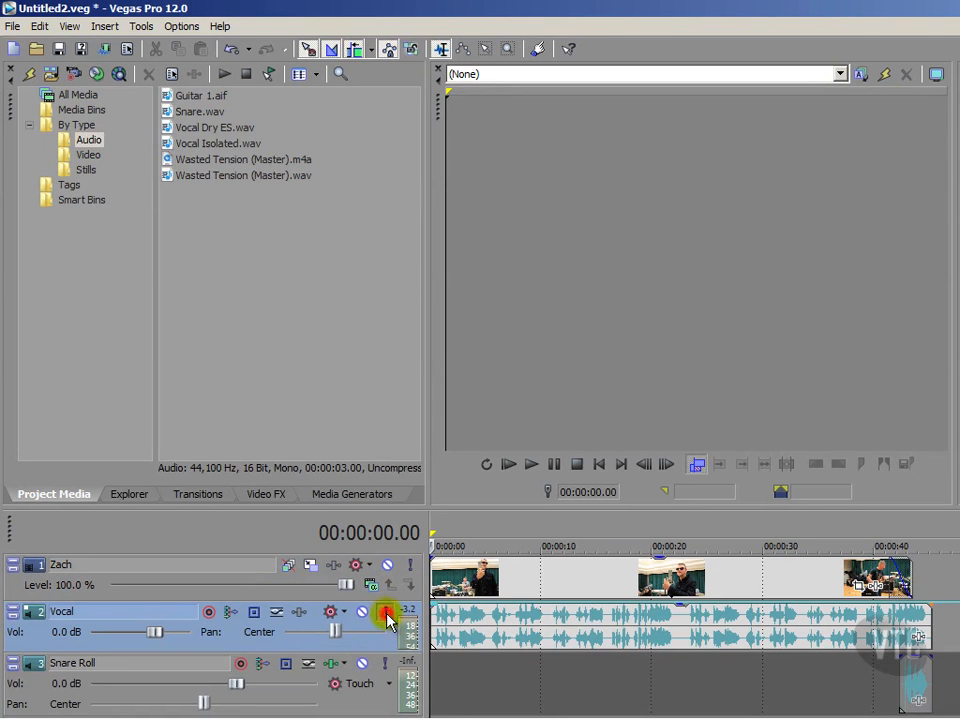
With the cursor at 00:00:05.20, lower the video track's level to 25.0 % and restore it to 100.0 %
left_click(111, 590)
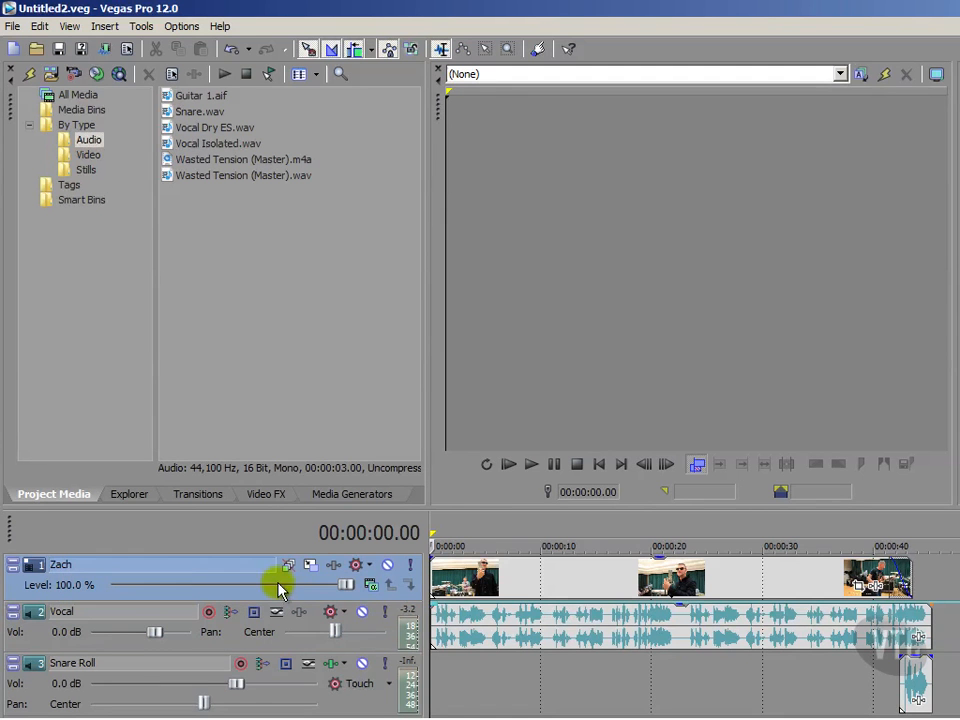
left_click(494, 530)
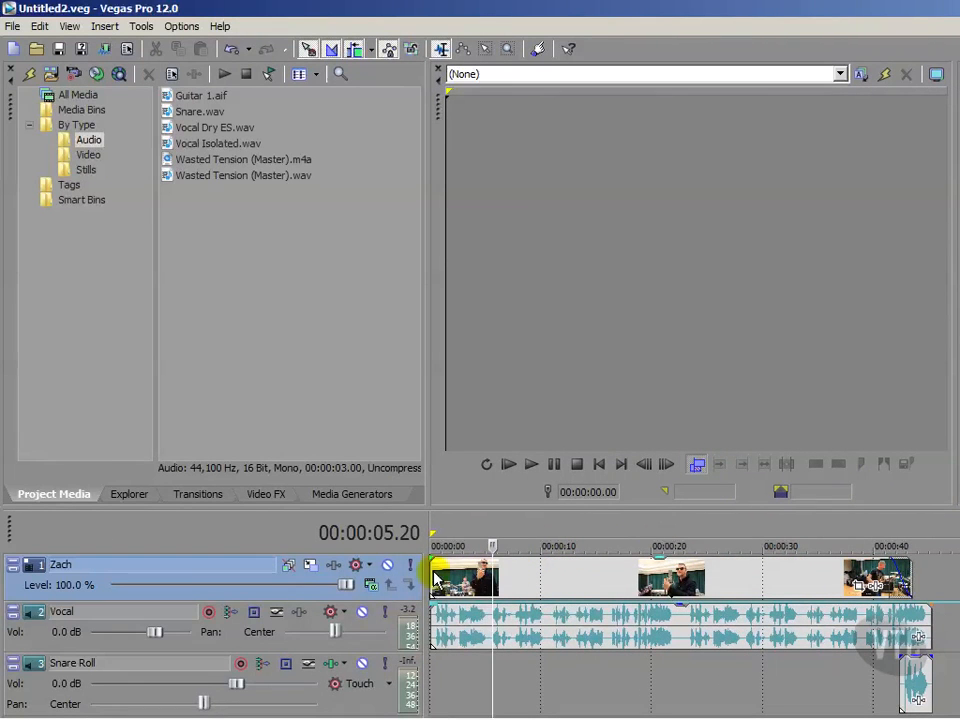
left_click_drag(343, 581, 170, 598)
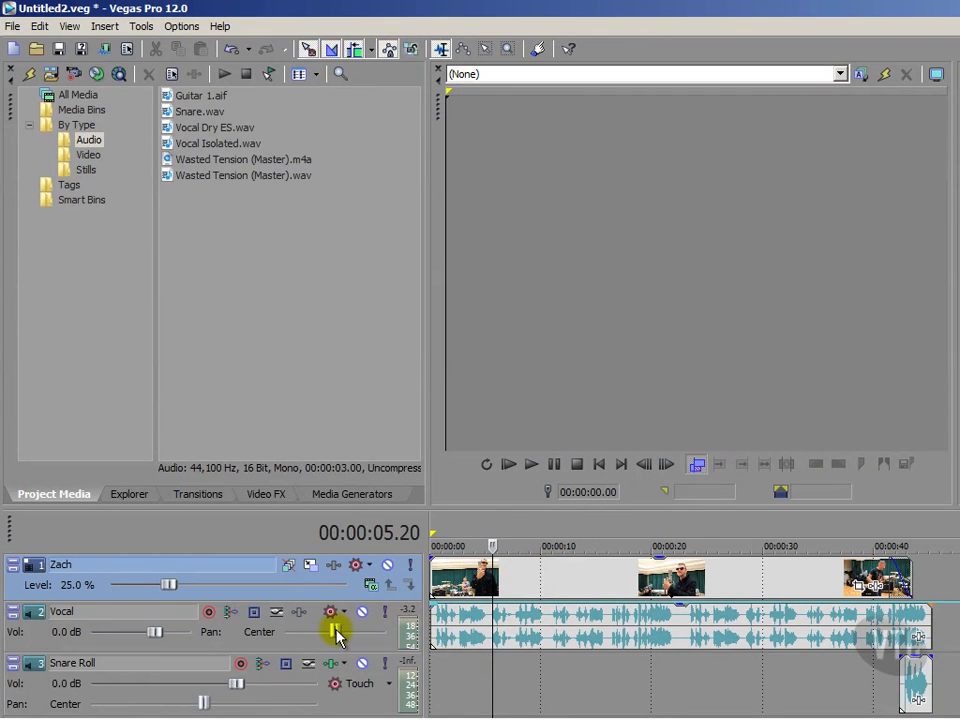
left_click_drag(170, 588, 360, 579)
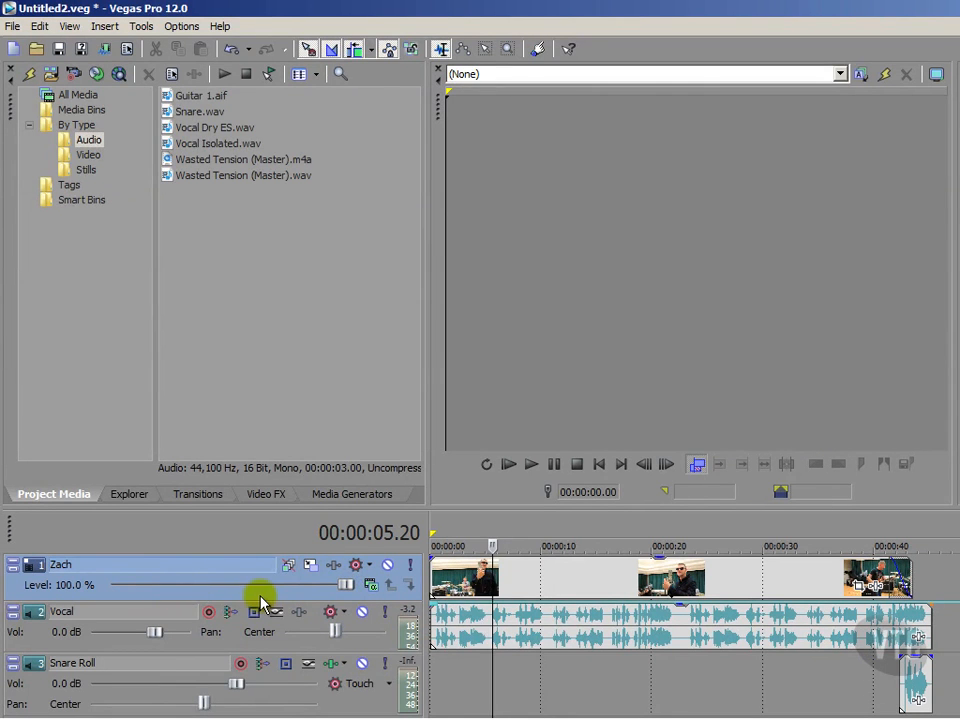
Return the cursor to the project start and insert a pan envelope on the Vocal track
left_click(45, 634)
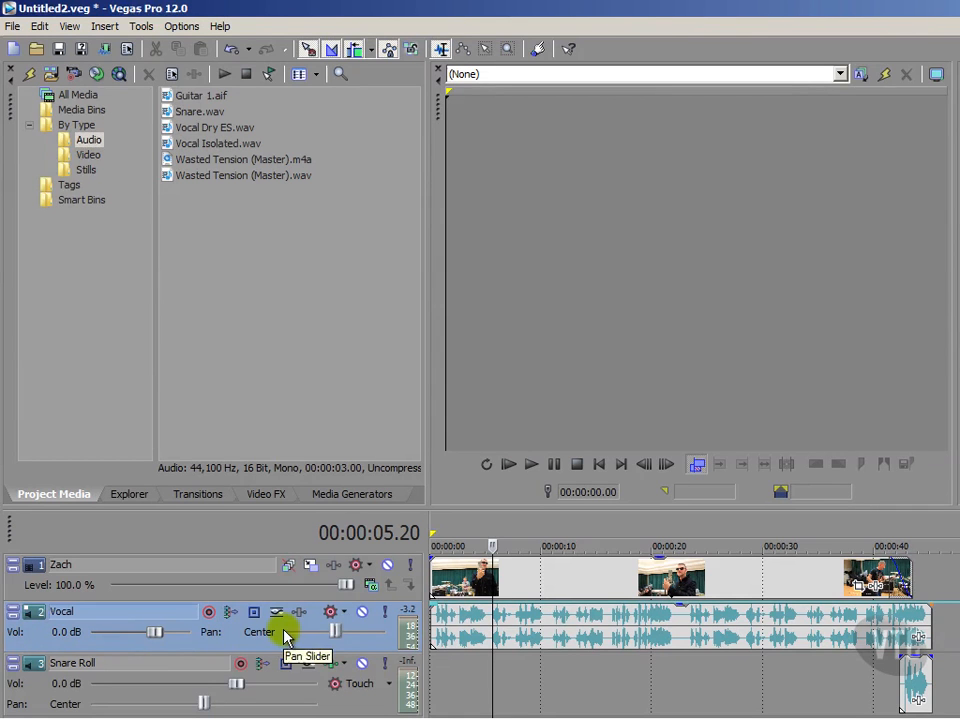
key("ctrl+Home")
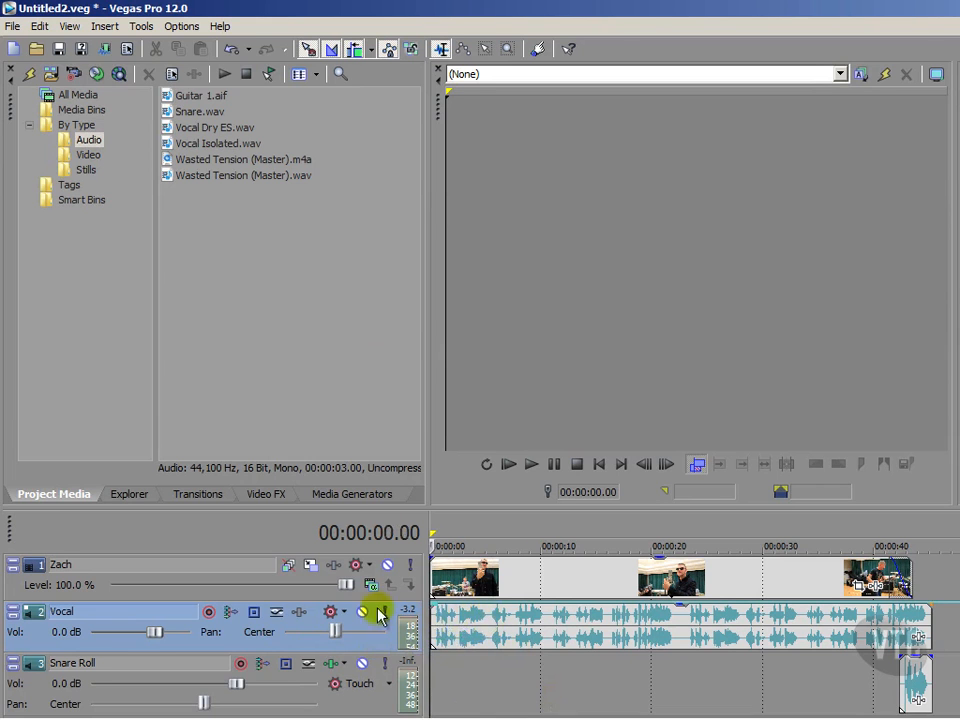
left_click(107, 28)
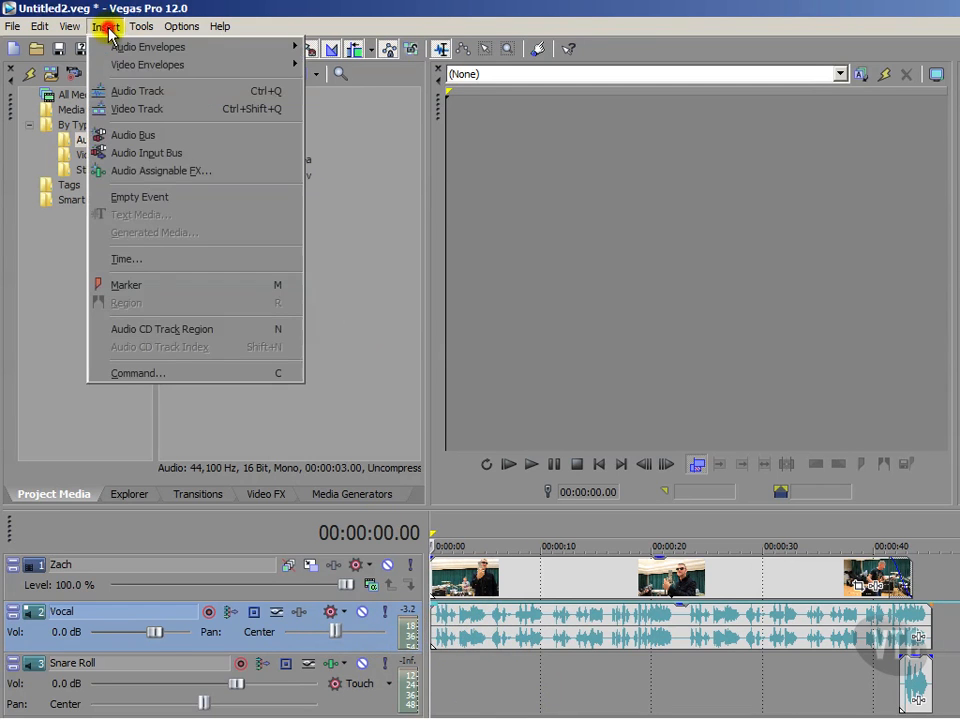
mouse_move(154, 47)
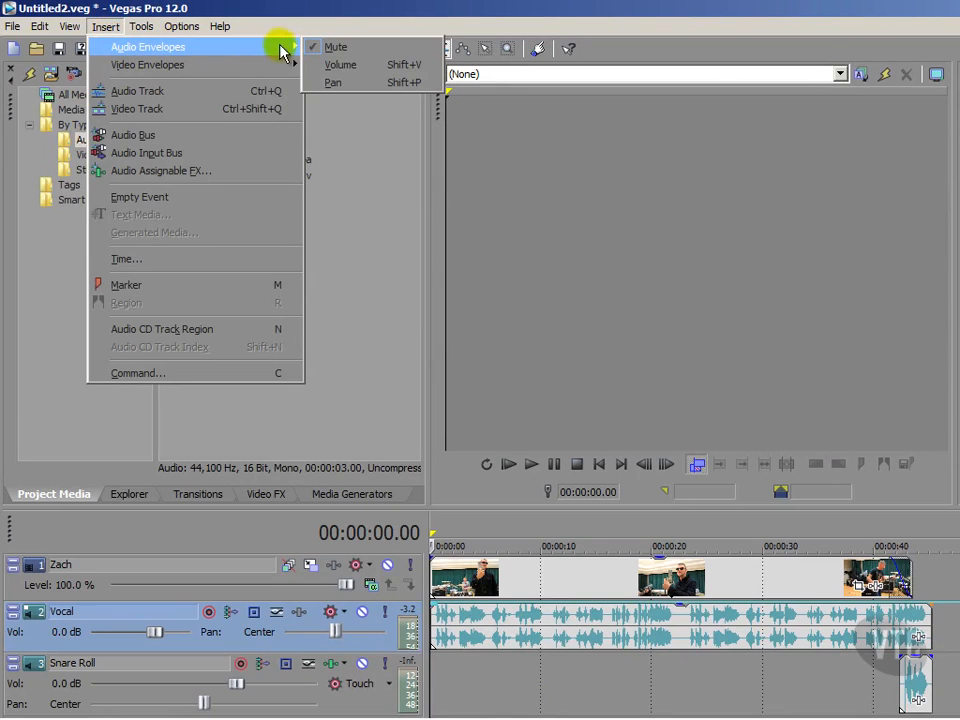
left_click(356, 67)
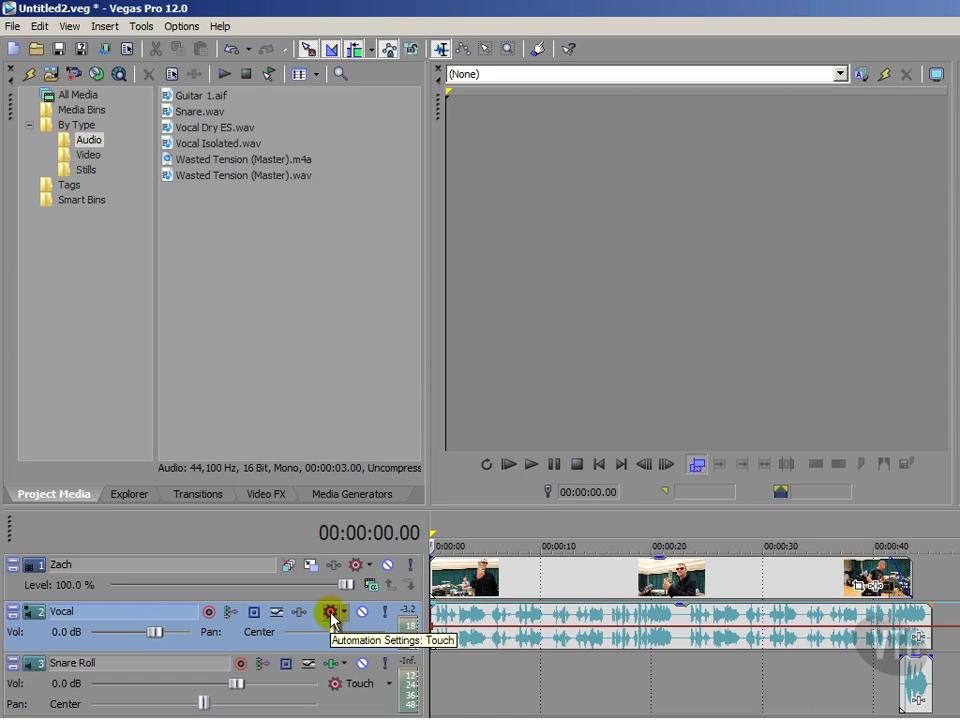
Enable the Vocal track's automation controls and automate its pan to 40 % L at 00:00:05.00 and 50 % R at 00:00:14.08
left_click(330, 613)
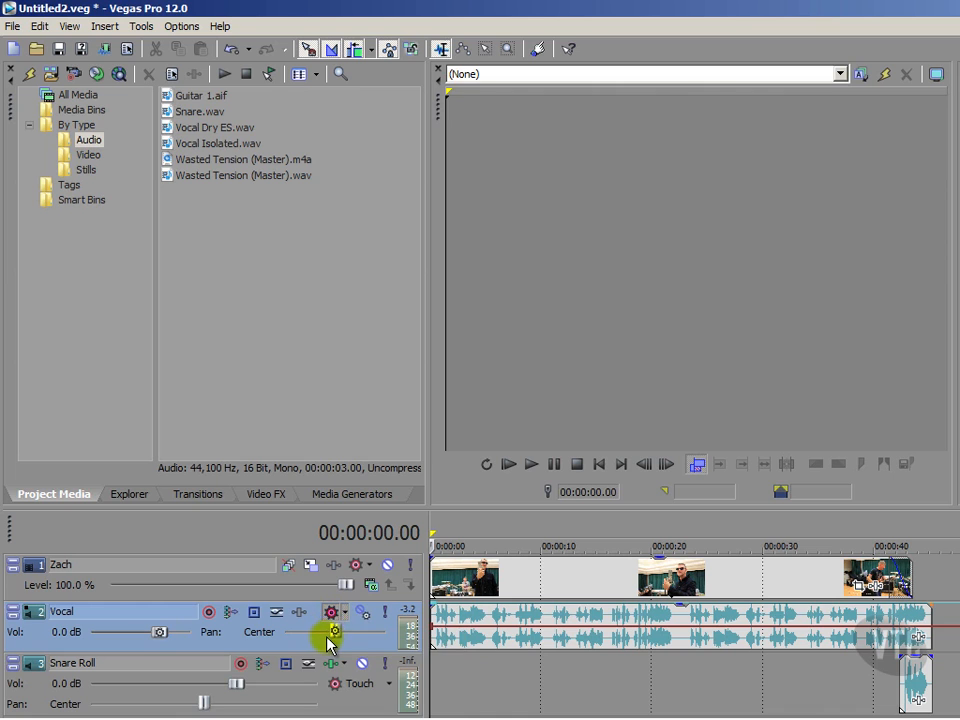
left_click_drag(333, 632, 303, 633)
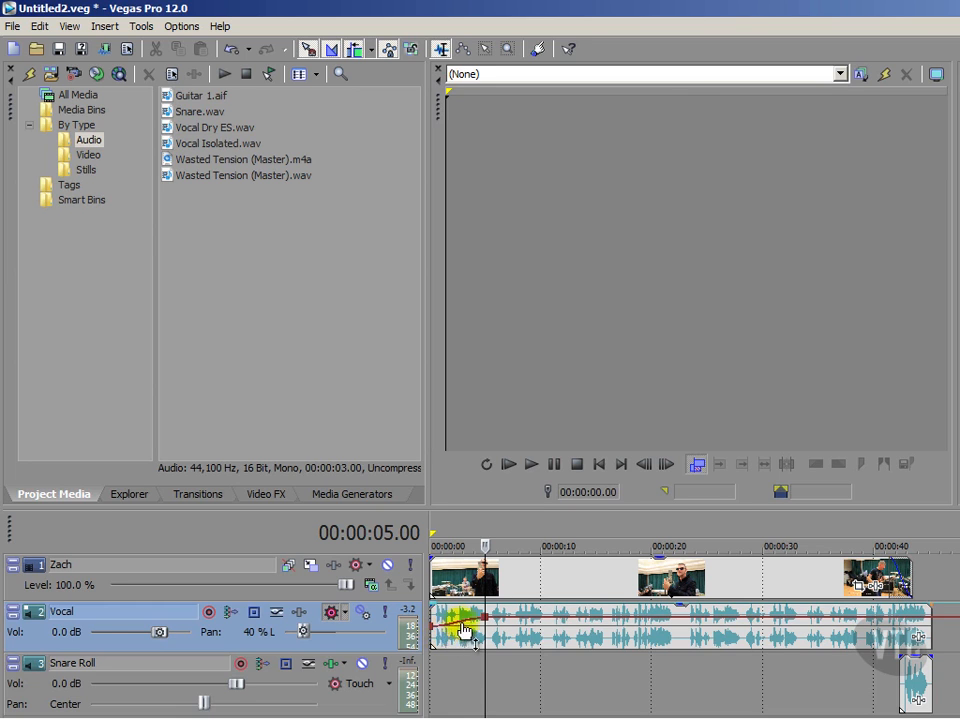
mouse_move(486, 620)
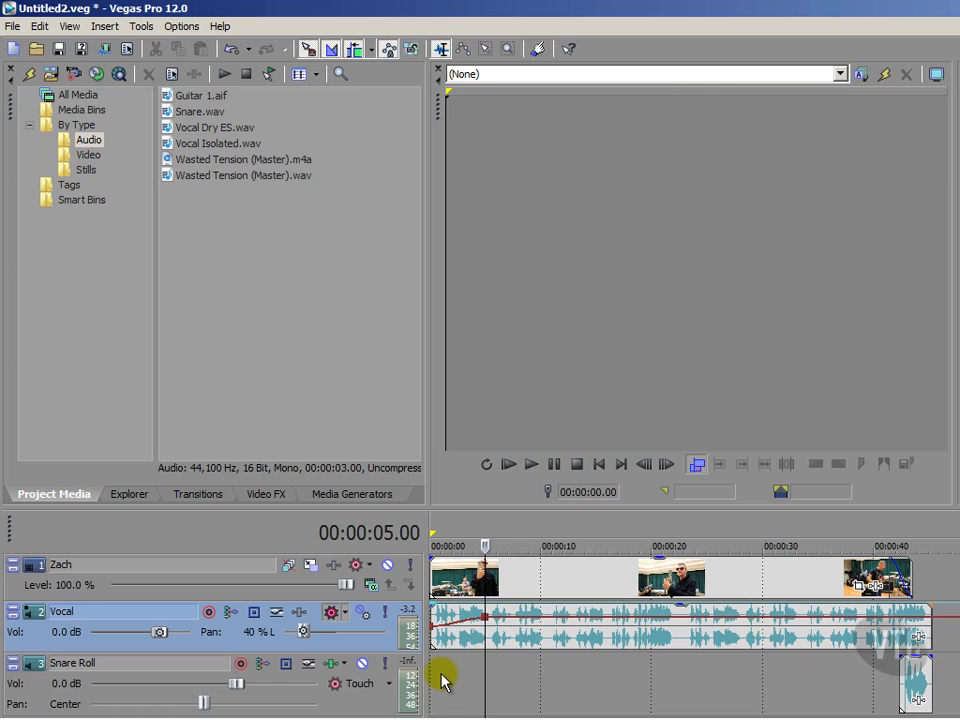
left_click(588, 686)
left_click_drag(302, 632, 437, 641)
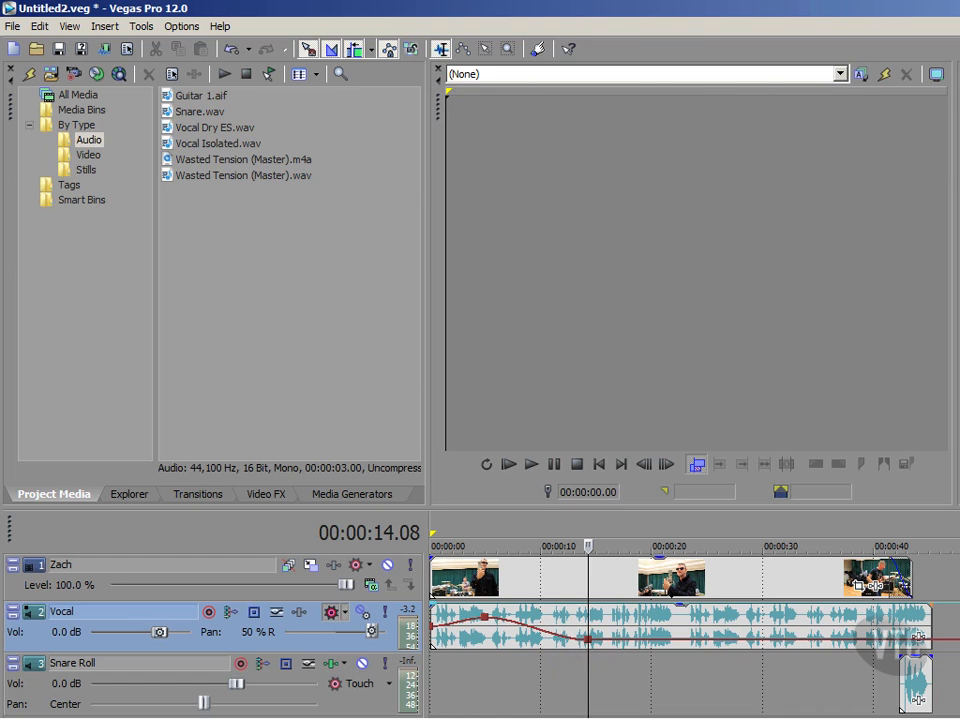
Return the cursor to the project start and insert a volume envelope on the Vocal track
key("ctrl+Home")
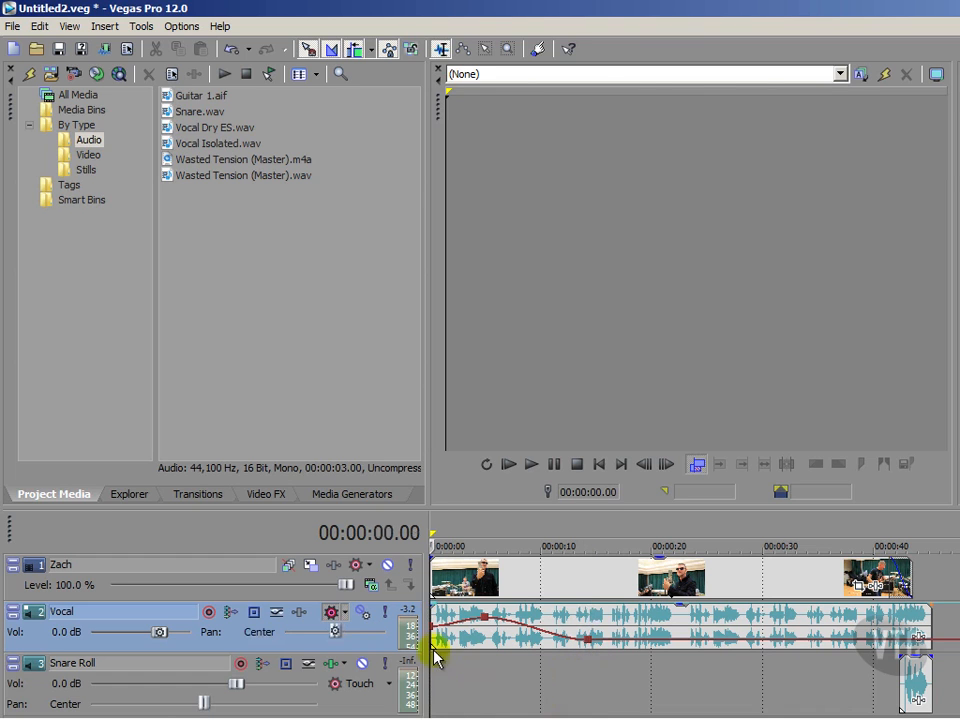
left_click(110, 27)
mouse_move(240, 48)
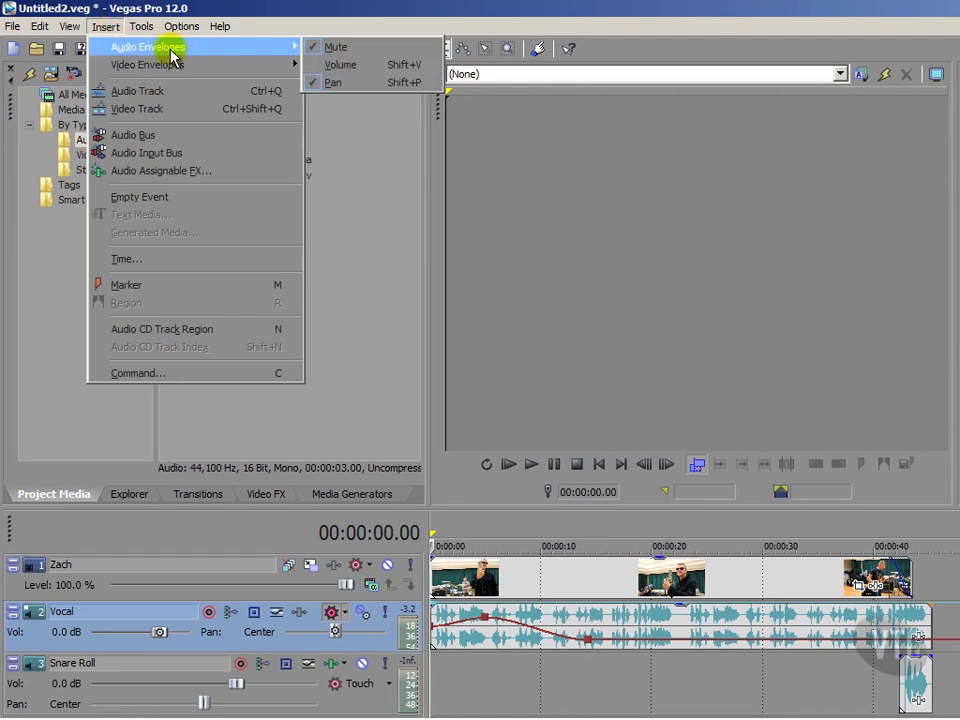
left_click(355, 66)
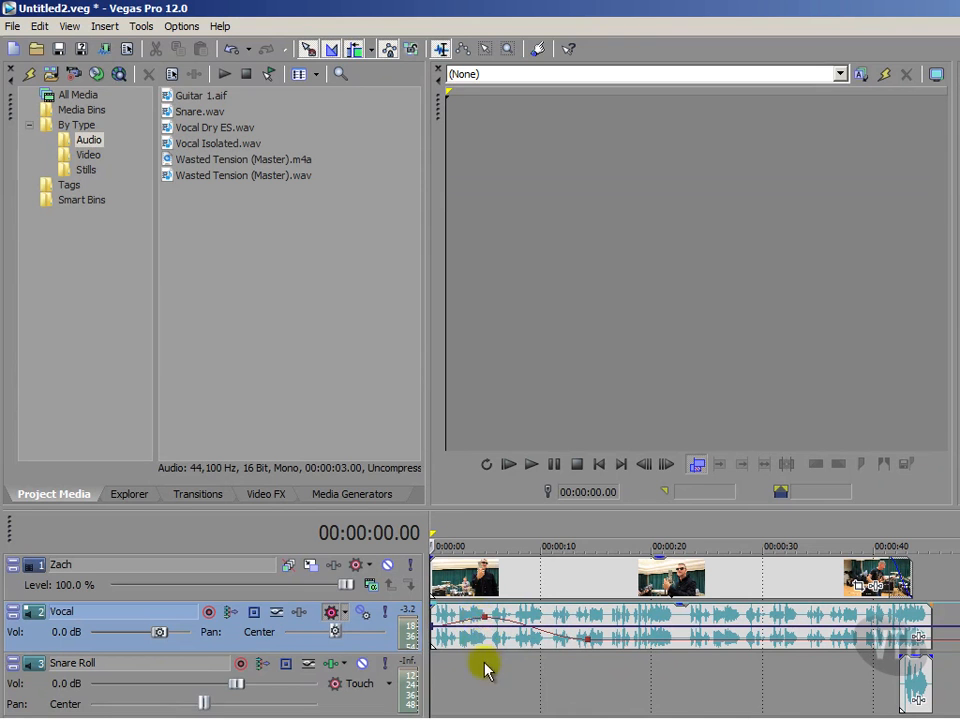
Add a volume automation point of -4.6 dB on the Vocal track at 00:00:07.21
left_click(515, 670)
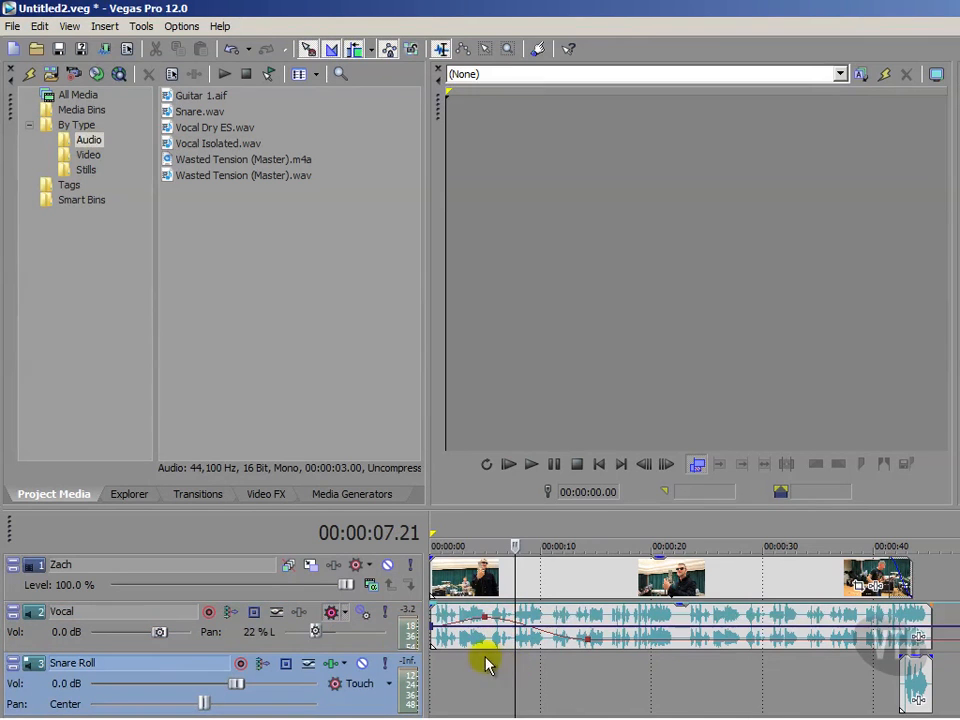
left_click(160, 632)
left_click_drag(161, 636, 139, 640)
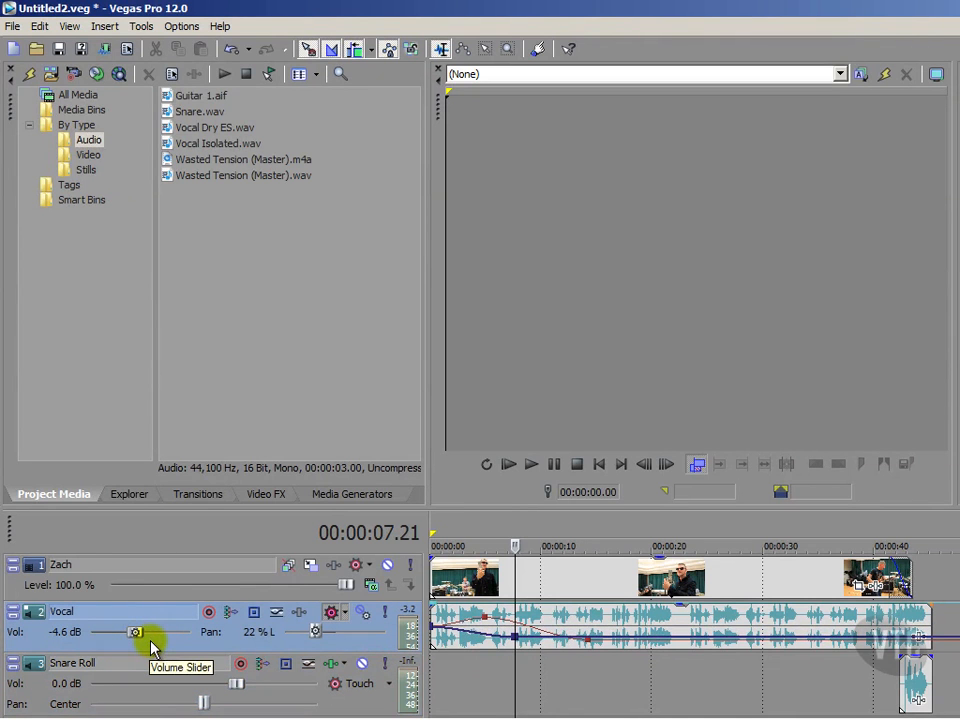
Bring the Vocal track's volume automation back to 0.0 dB at 00:00:19.14 and check the envelope points
left_click(645, 667)
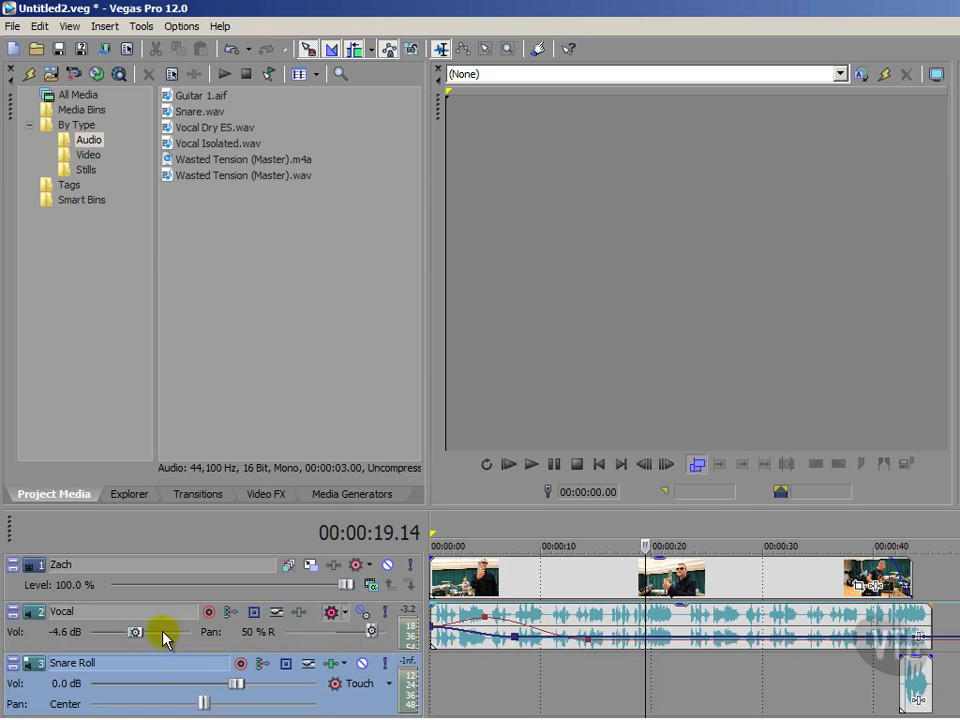
left_click_drag(135, 632, 162, 636)
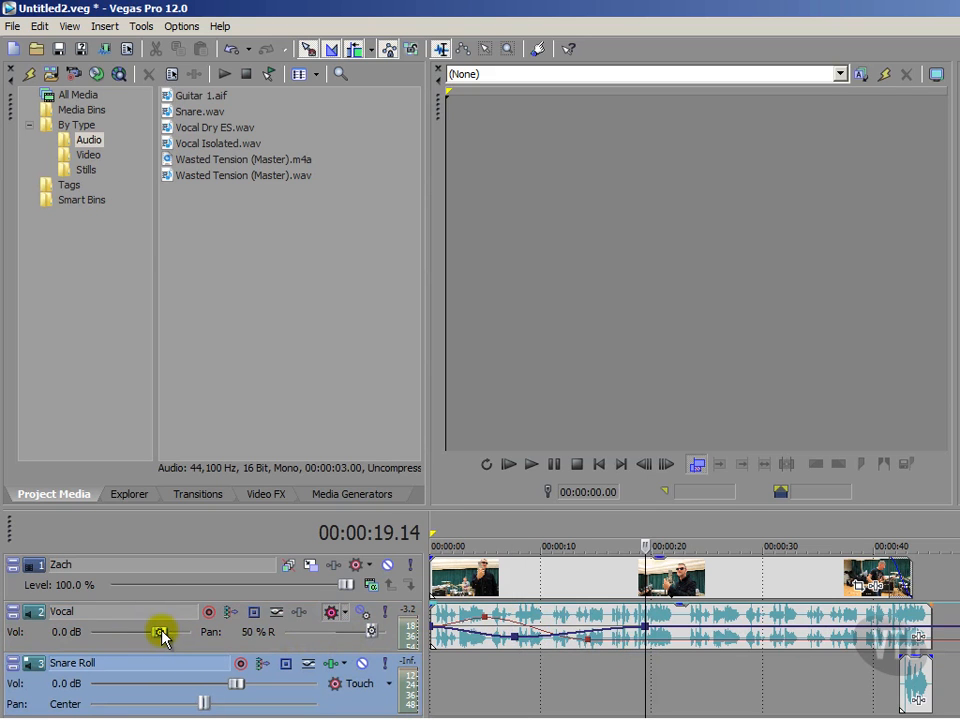
left_click(36, 638)
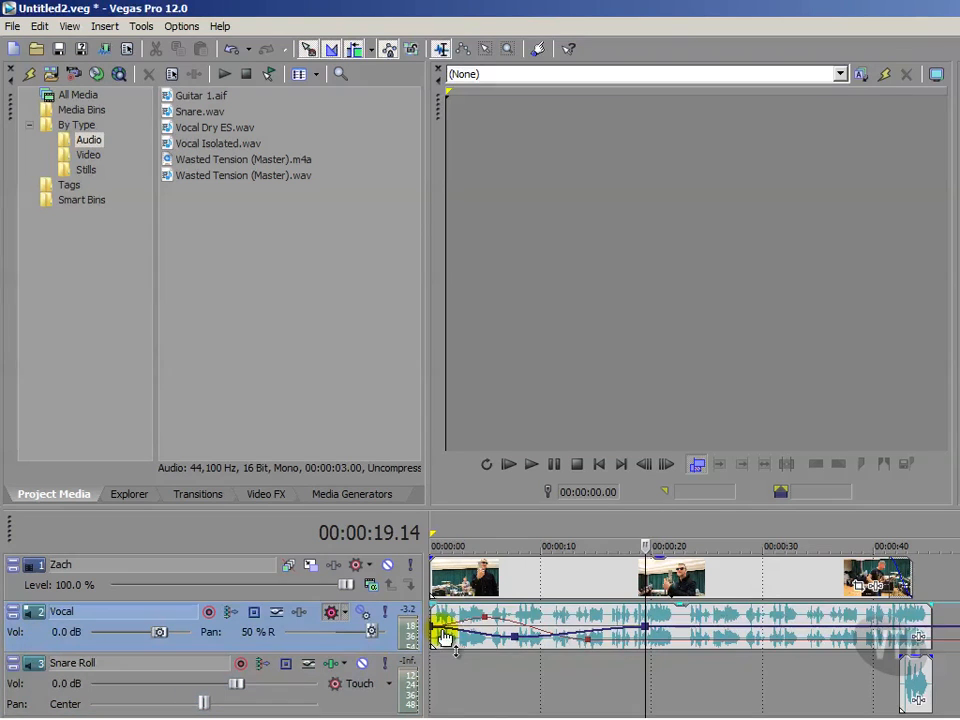
mouse_move(514, 636)
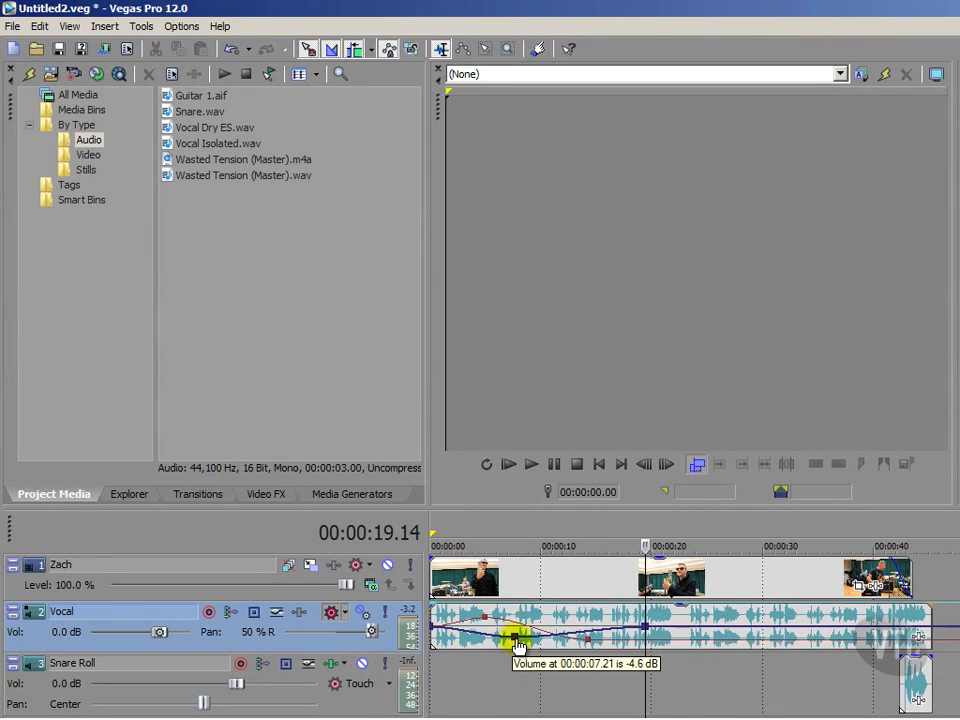
double_click(646, 631)
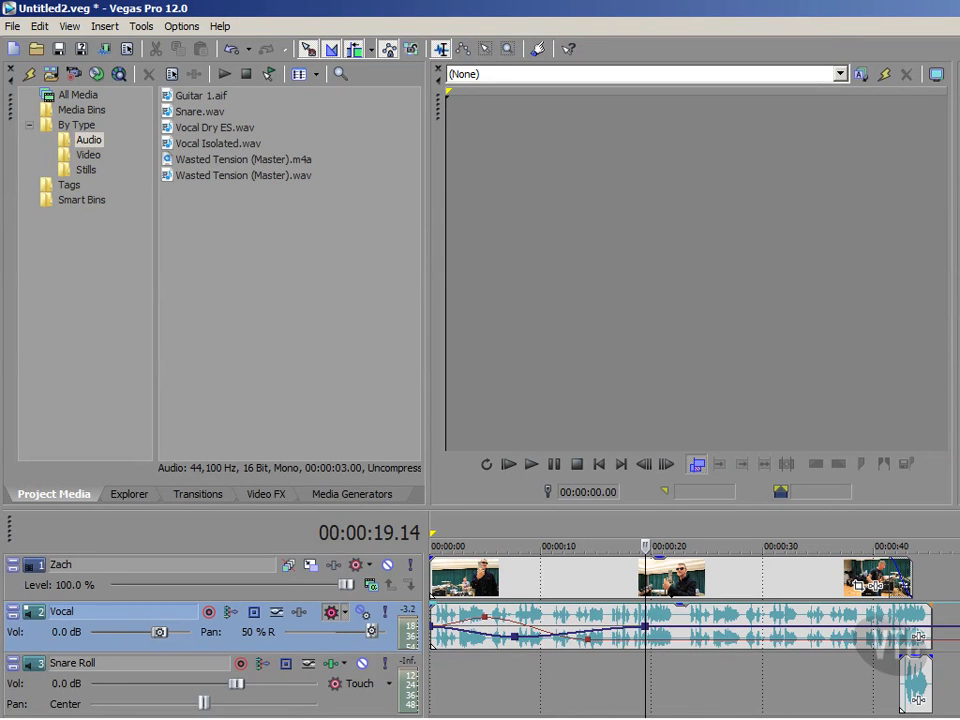
Play the project from the start to about 22 seconds to hear the Vocal track's pan and volume automation
key("Home")
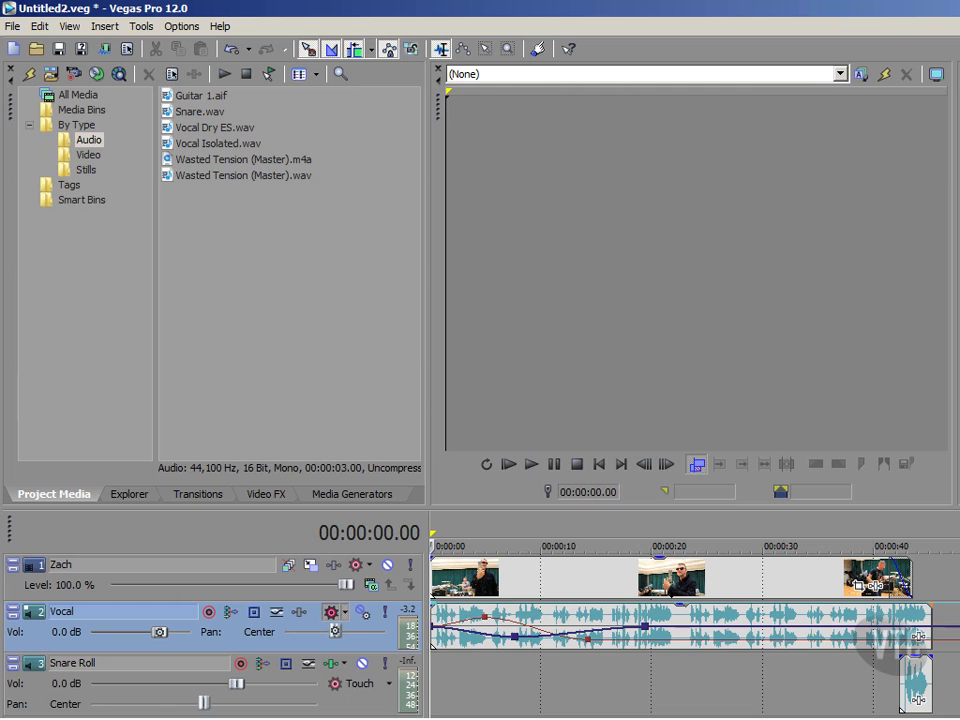
key("space")
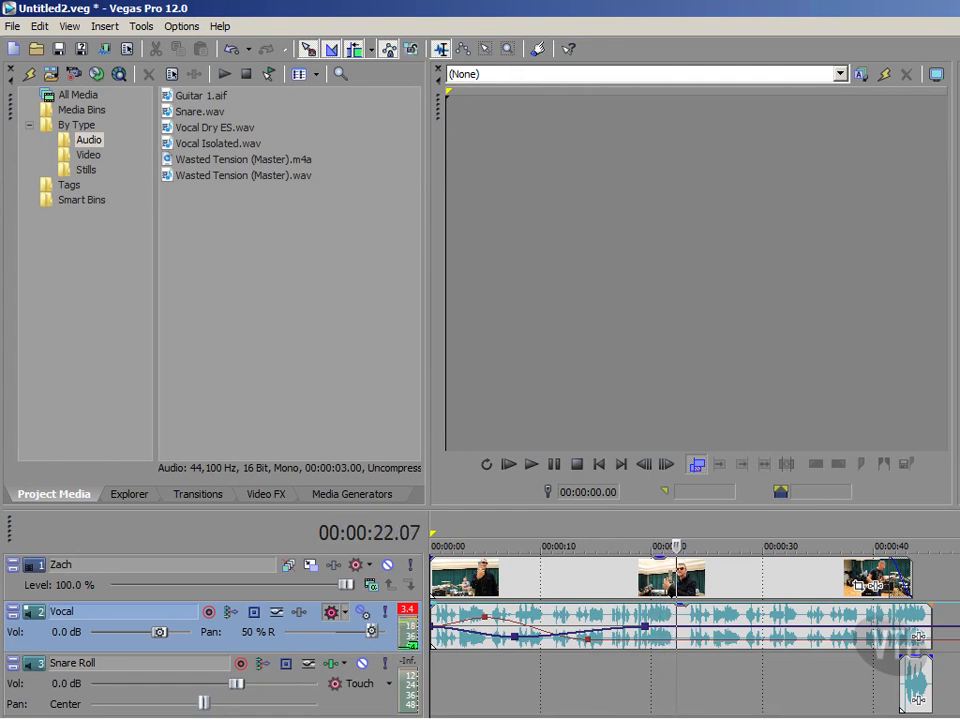
key("space")
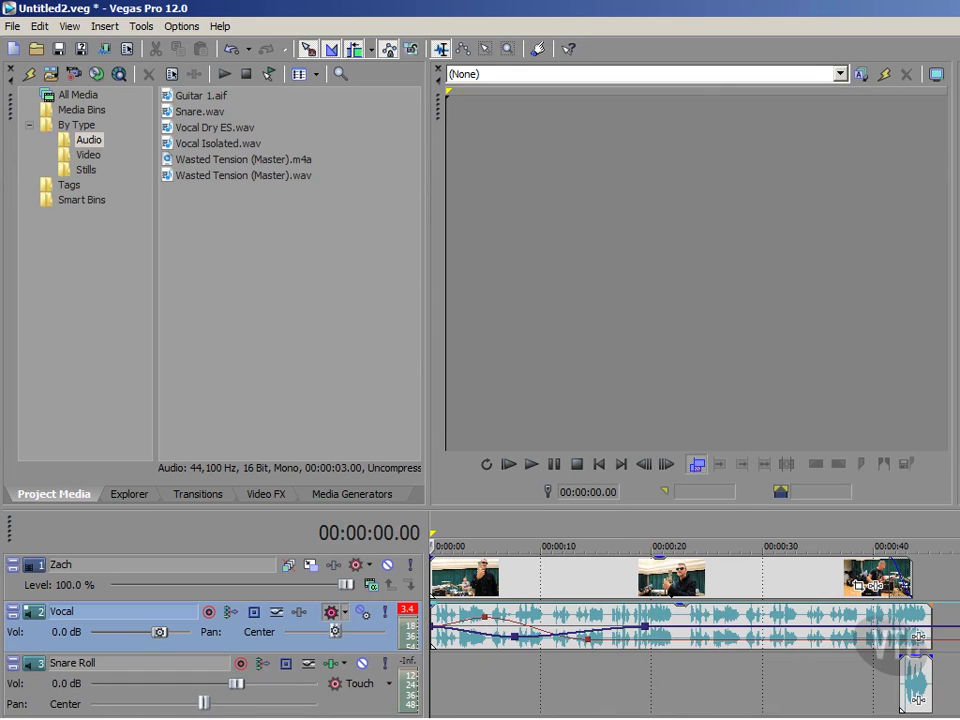